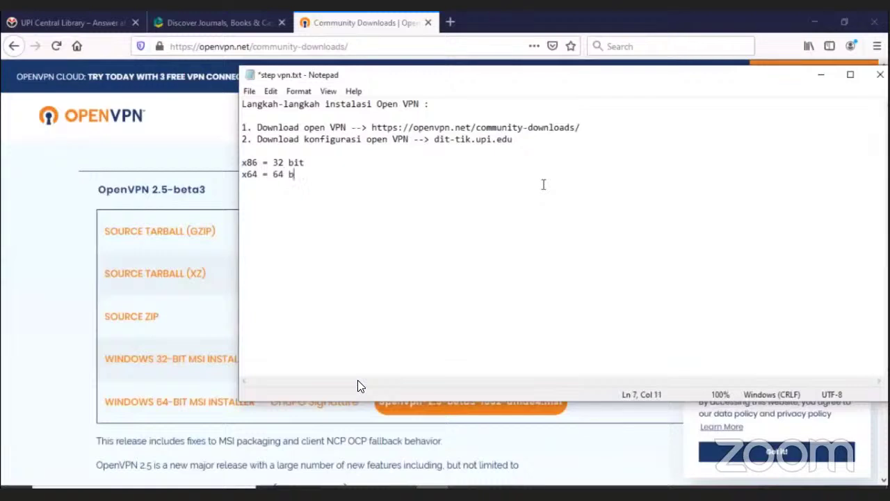
Step: Reveal the downloads page and download openvpn-2.5-beta3-I602-amd64.msi, the Windows 64-bit MSI installer
click(821, 75)
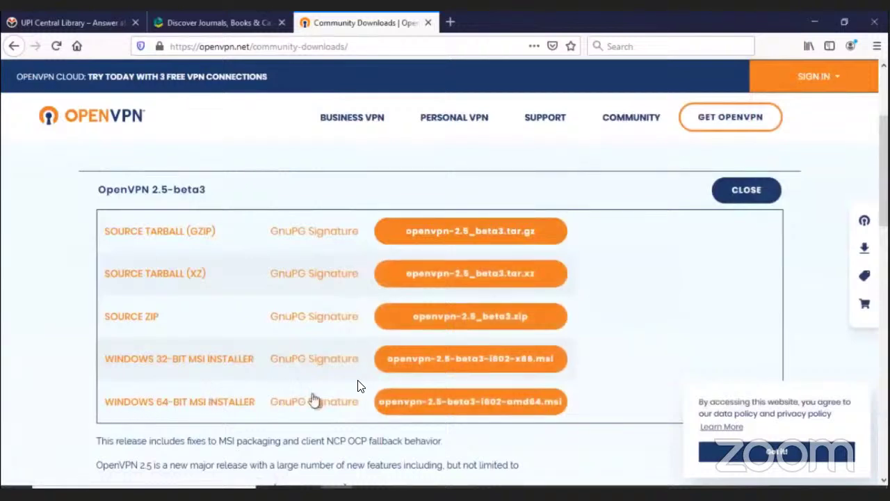
click(441, 403)
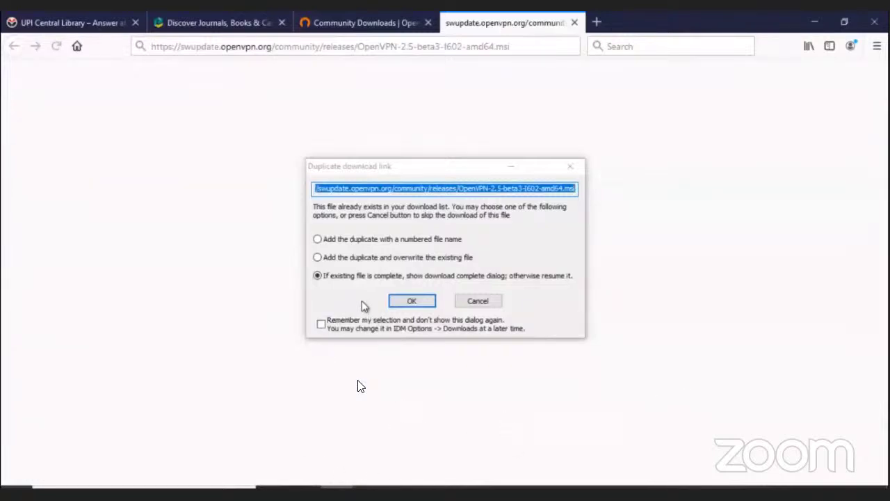
Step: Accept the duplicate-download notice and open the Downloads\Programs folder holding the 3.54 MB installer
click(396, 302)
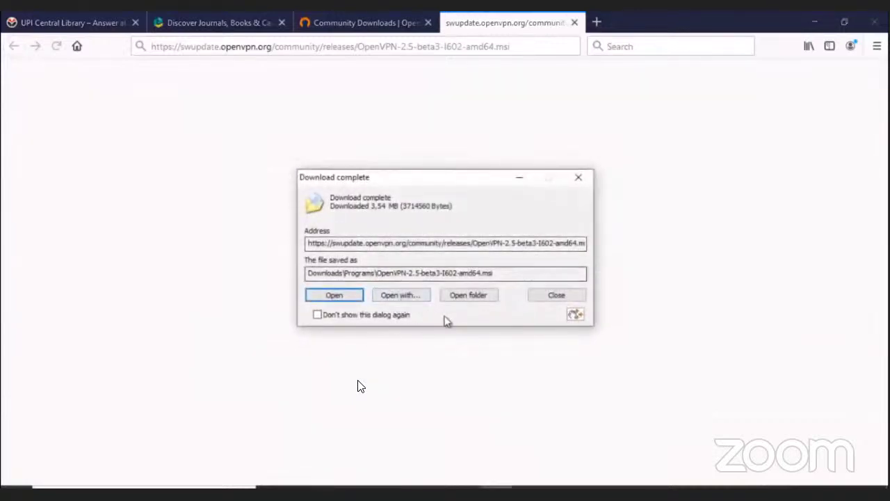
click(469, 295)
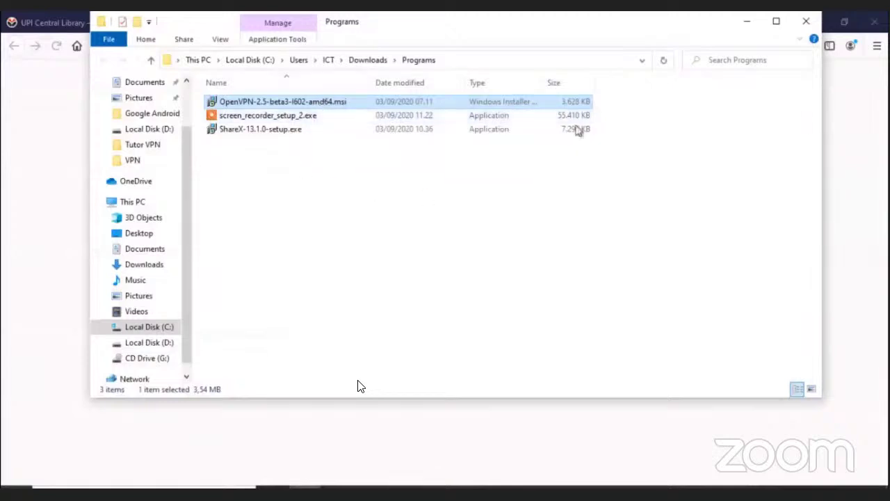
Step: Install OpenVPN 2.5-beta3 from OpenVPN-2.5-beta3-I602-amd64.msi in the Programs folder and close setup
click(745, 27)
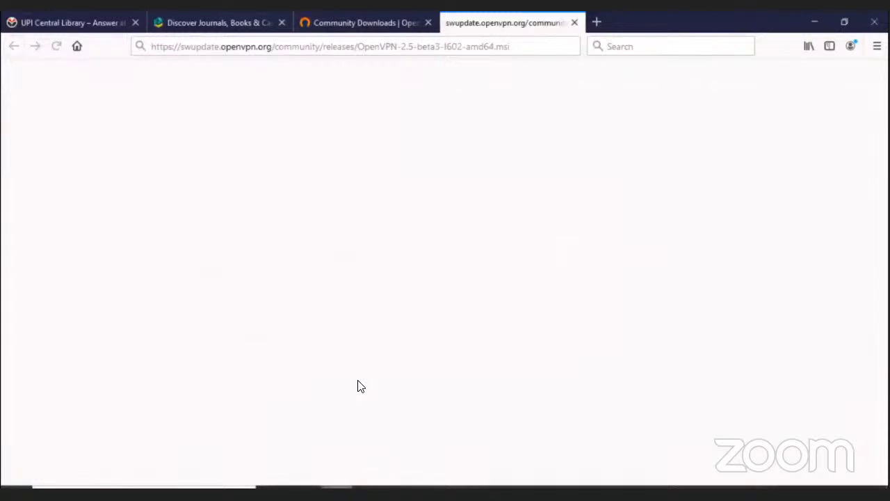
mouse_move(306, 490)
mouse_move(306, 446)
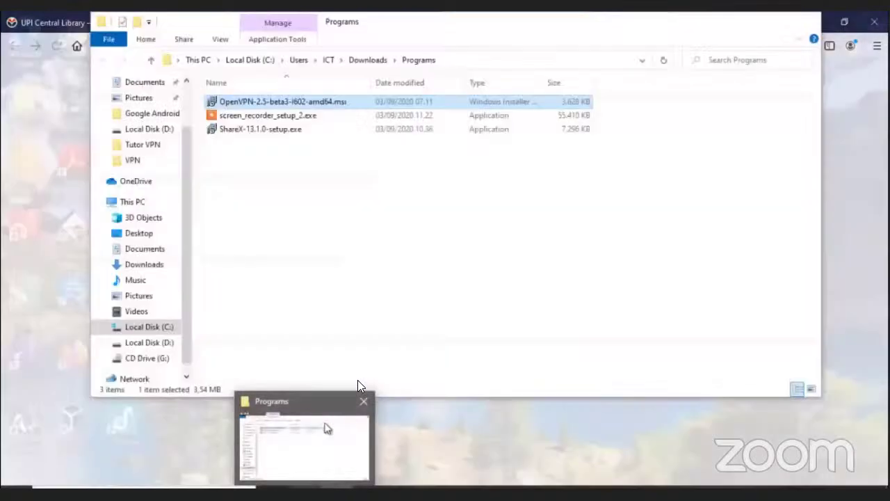
click(327, 428)
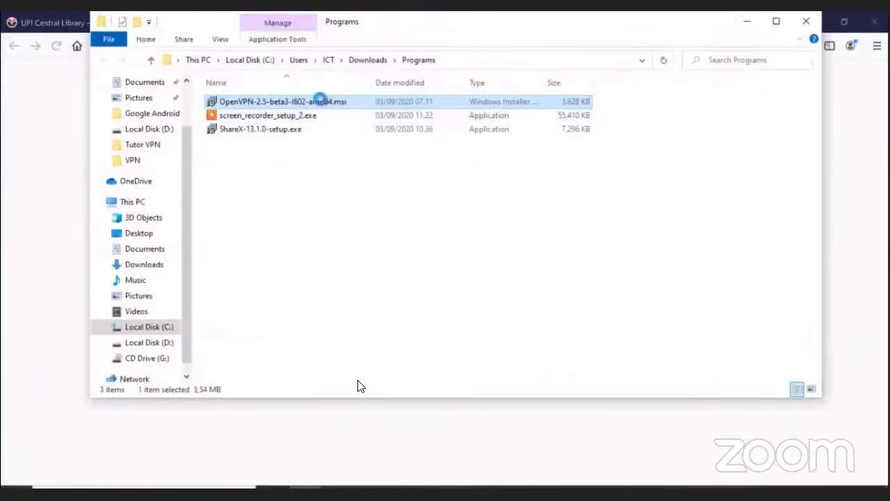
right_click(325, 103)
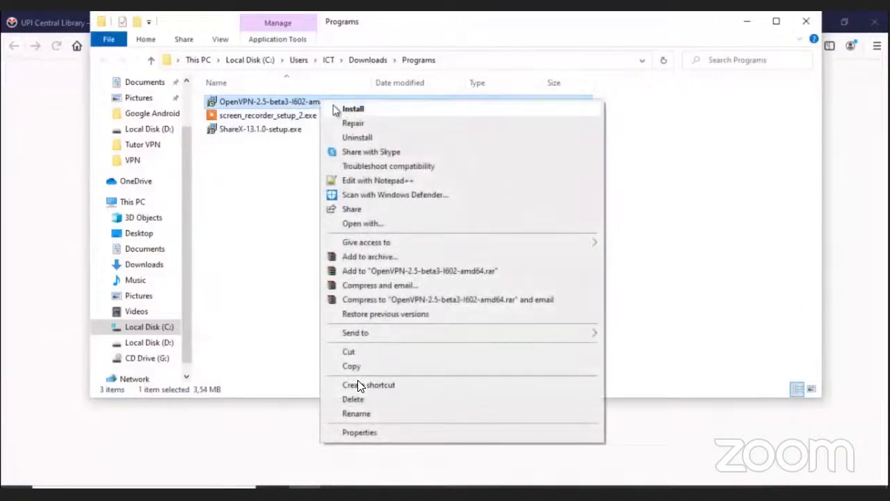
click(341, 109)
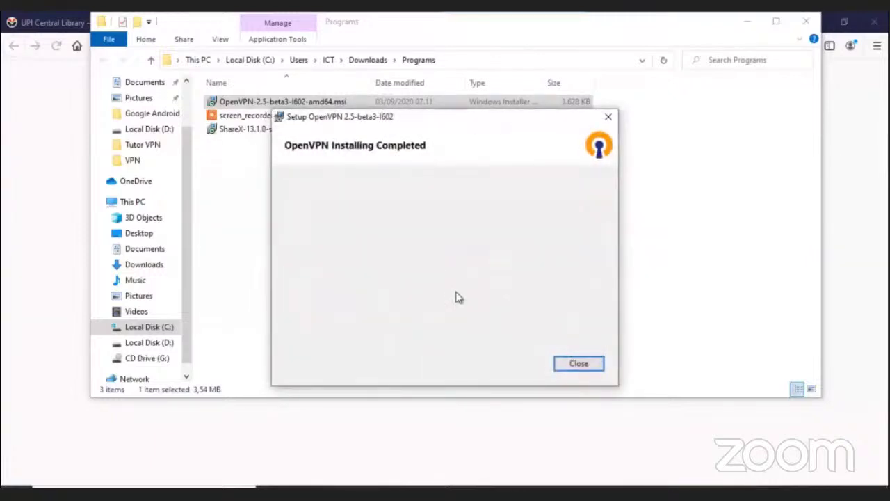
click(579, 364)
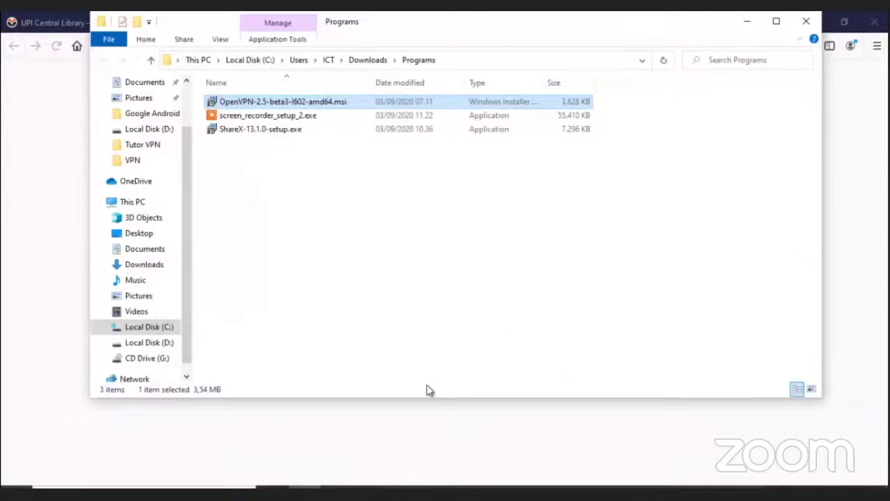
Step: Copy the dit-tik.upi.edu address from the Notepad installation notes
key(alt+Tab)
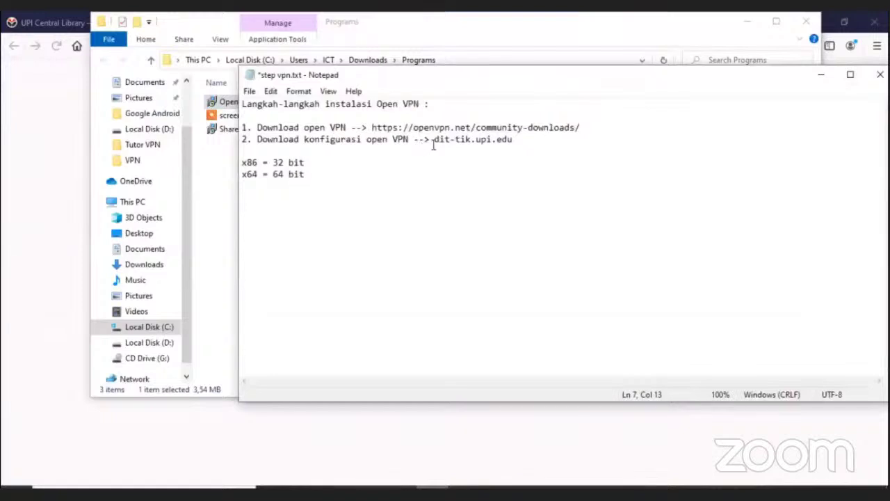
drag(434, 139, 513, 139)
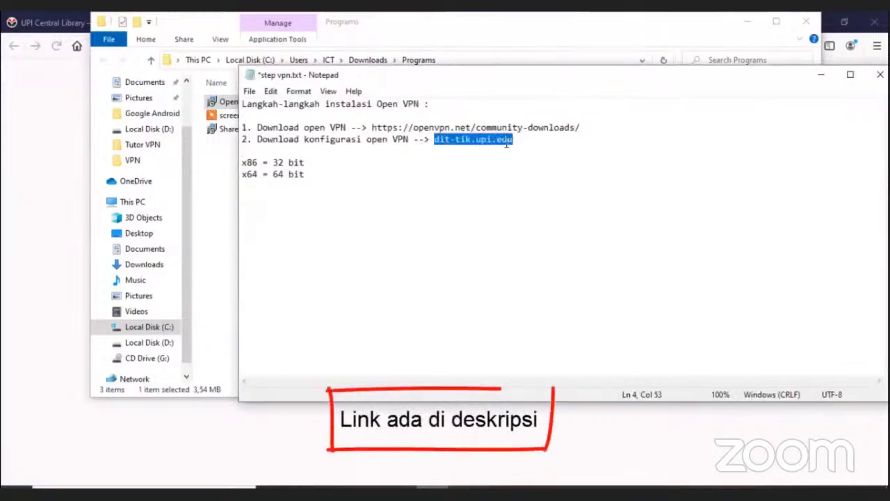
right_click(507, 144)
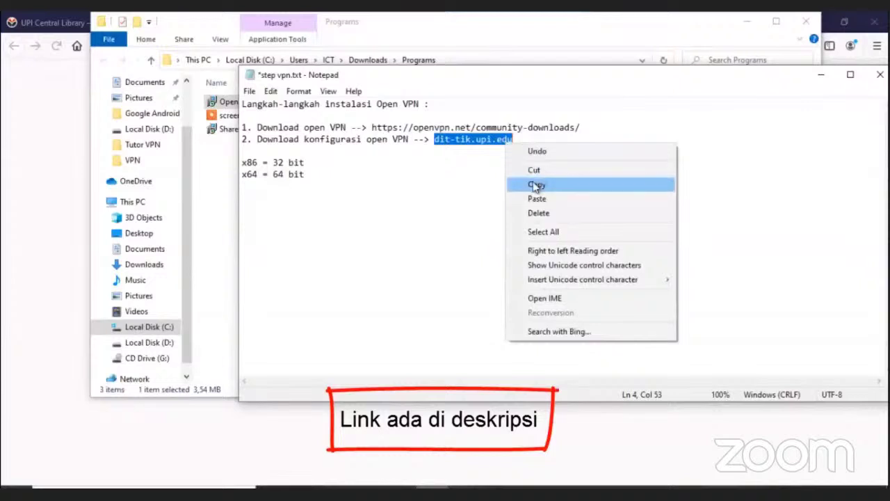
click(536, 185)
Step: Clear the OpenVPN installer link from Firefox's address bar
click(29, 97)
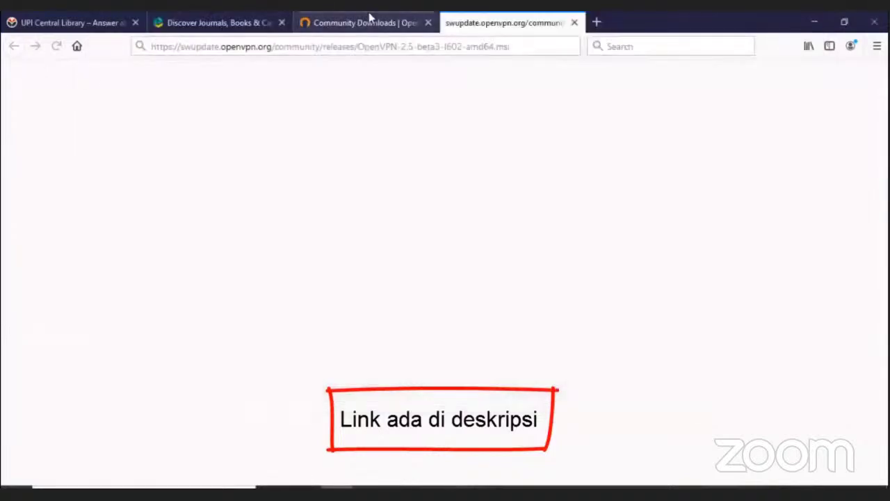
click(442, 45)
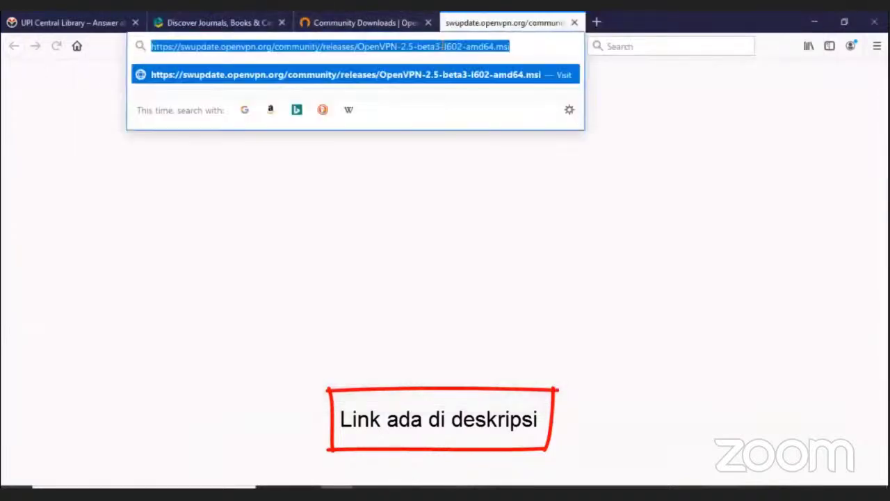
click(442, 46)
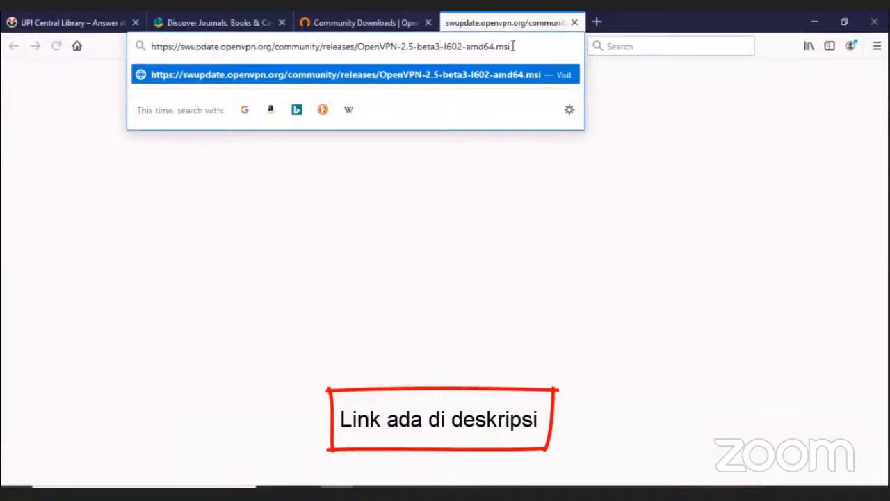
key(BackSpace)
key(BackSpace)
key(BackSpace)
key(BackSpace)
key(BackSpace)
key(BackSpace)
key(BackSpace)
key(BackSpace)
key(BackSpace)
key(BackSpace)
key(BackSpace)
key(BackSpace)
key(BackSpace)
key(BackSpace)
key(BackSpace)
key(BackSpace)
key(BackSpace)
key(BackSpace)
key(BackSpace)
key(BackSpace)
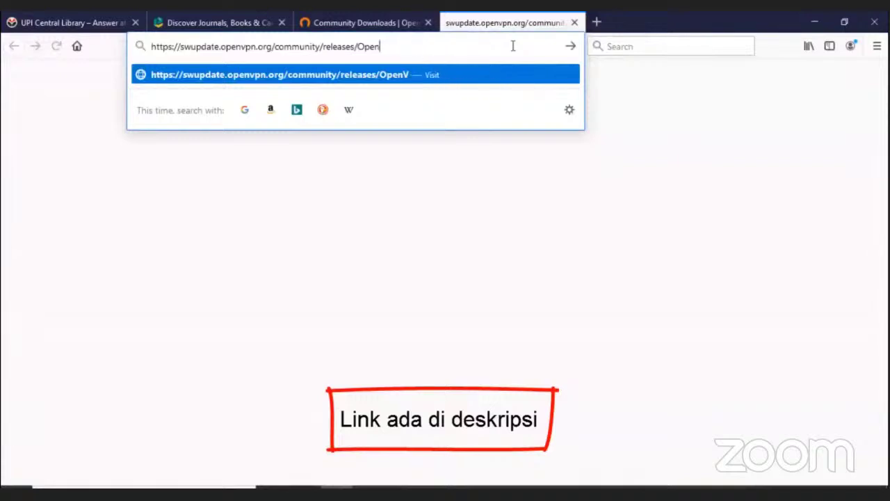
key(BackSpace)
key(BackSpace)
key(BackSpace)
key(BackSpace)
key(BackSpace)
key(BackSpace)
key(BackSpace)
key(BackSpace)
key(BackSpace)
key(BackSpace)
key(BackSpace)
key(BackSpace)
key(BackSpace)
key(BackSpace)
key(BackSpace)
key(BackSpace)
key(BackSpace)
key(BackSpace)
key(BackSpace)
key(BackSpace)
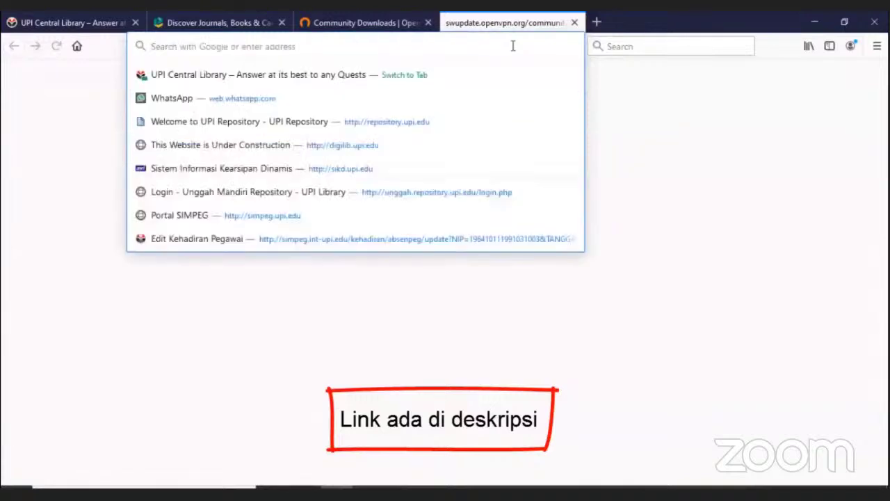
right_click(512, 46)
Step: Recopy dit-tik.upi.edu from the notes and Paste & Go it in Firefox's address bar
click(555, 116)
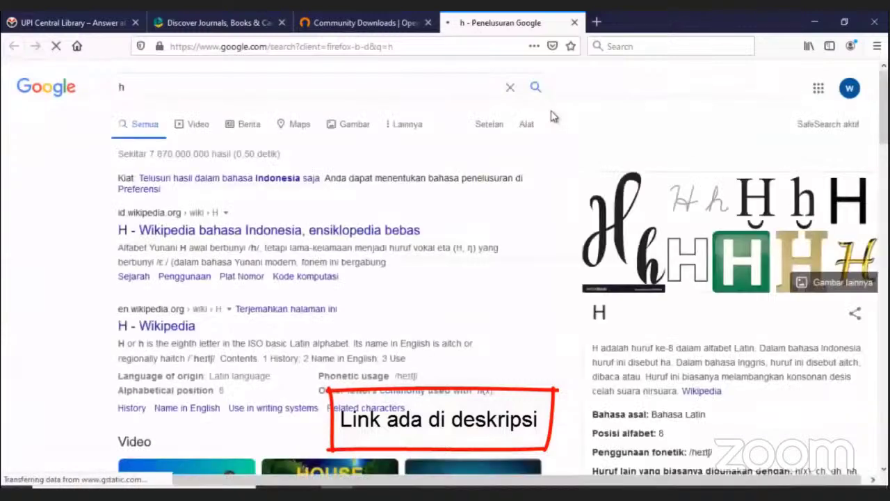
click(465, 46)
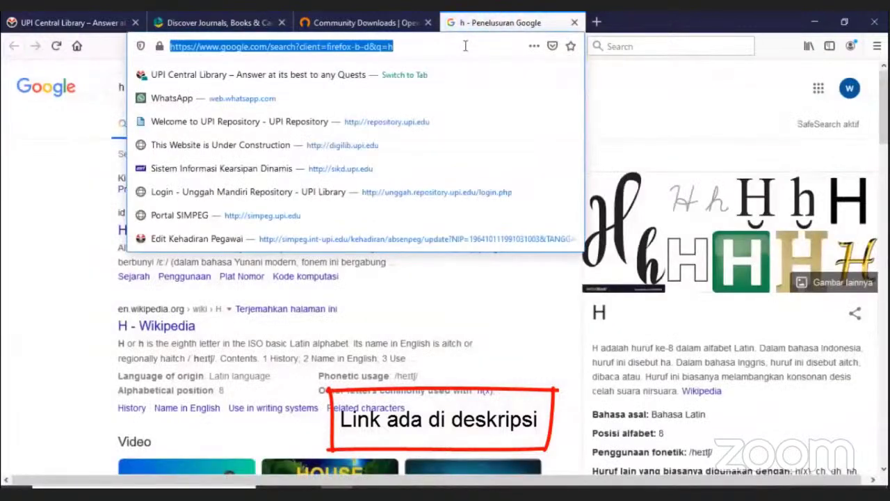
right_click(466, 46)
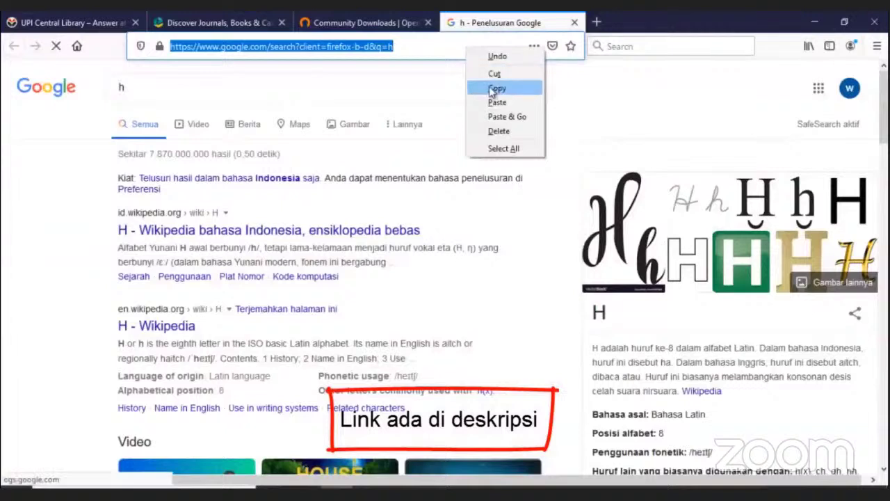
key(alt+Tab)
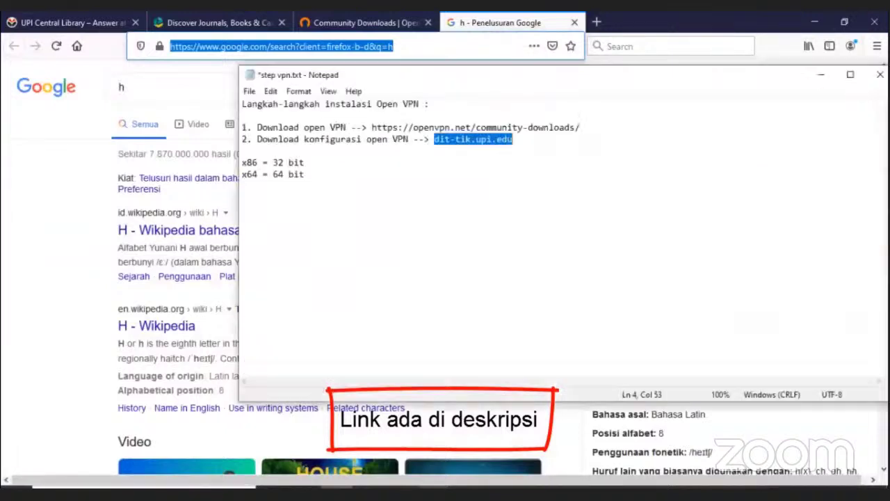
right_click(510, 142)
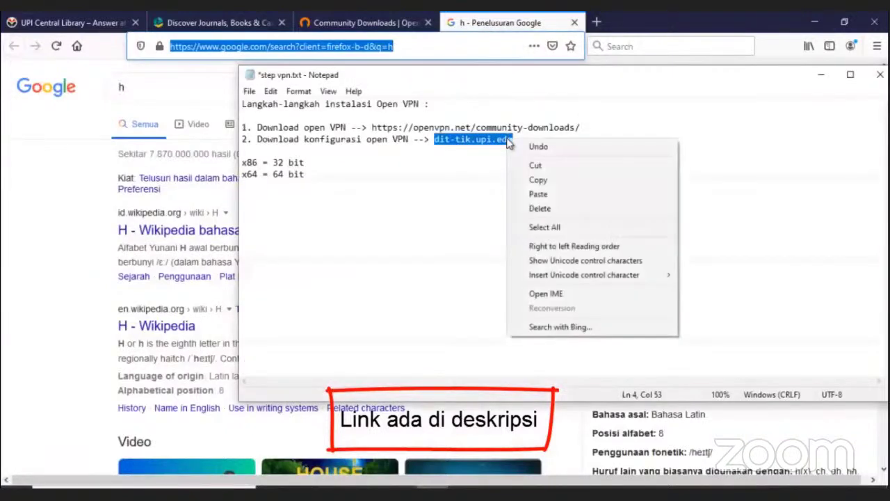
click(551, 181)
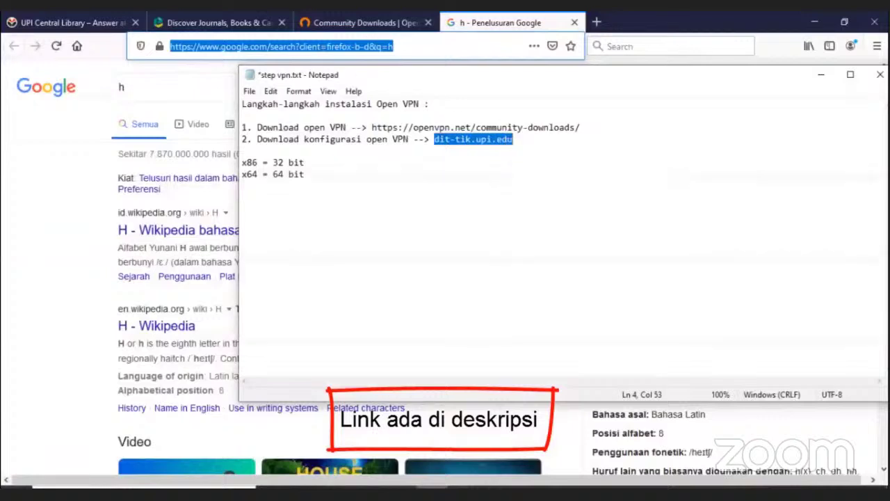
right_click(320, 49)
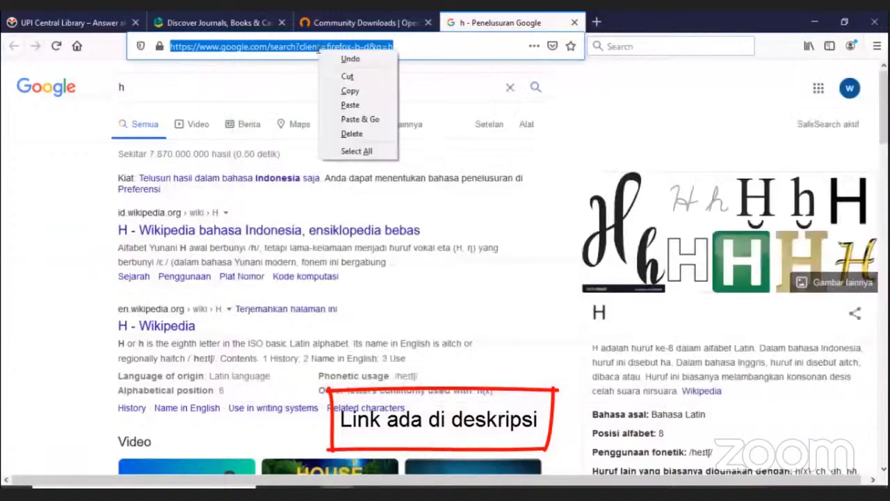
click(360, 120)
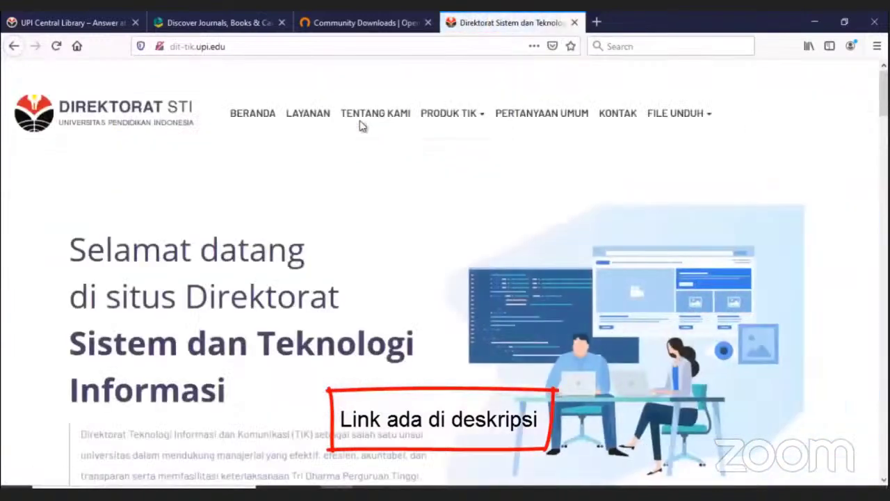
Step: Go to VPN Intranet & Internet under FILE UNDUH and request the Open VPN Win 10 package
mouse_move(671, 118)
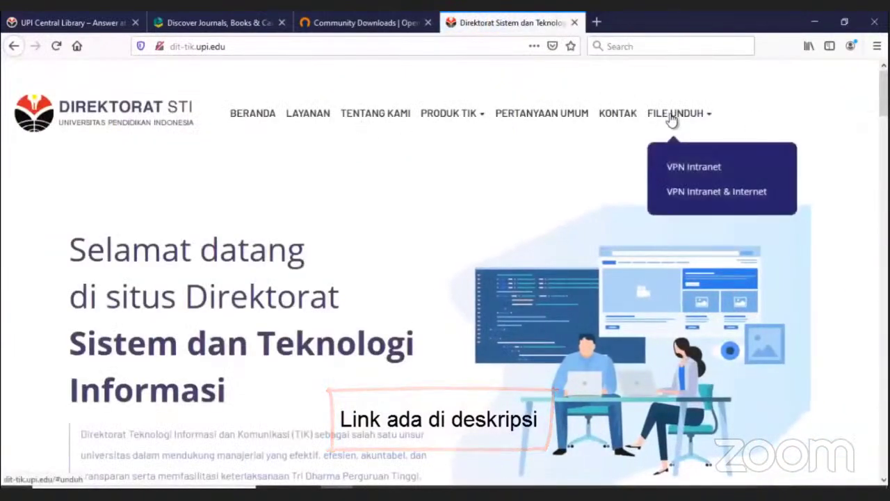
click(699, 193)
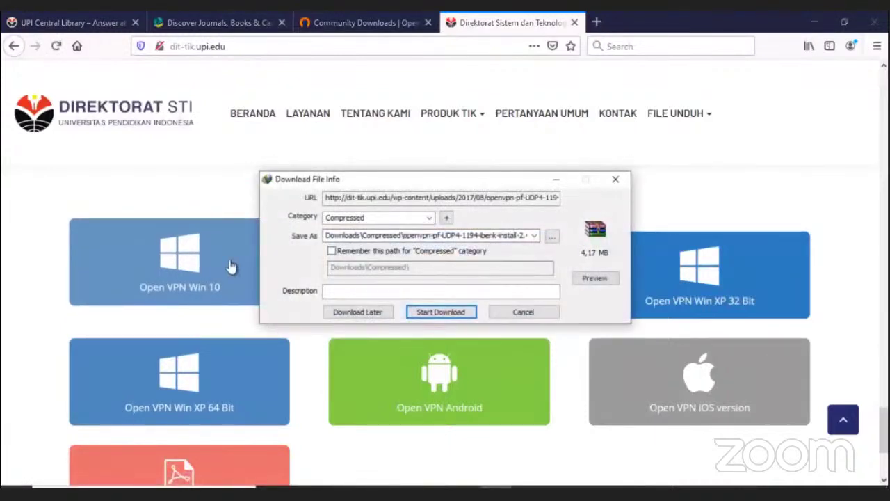
Step: Download the 4.17 MB Win 10 OpenVPN zip and open its Downloads\Compressed folder
click(428, 312)
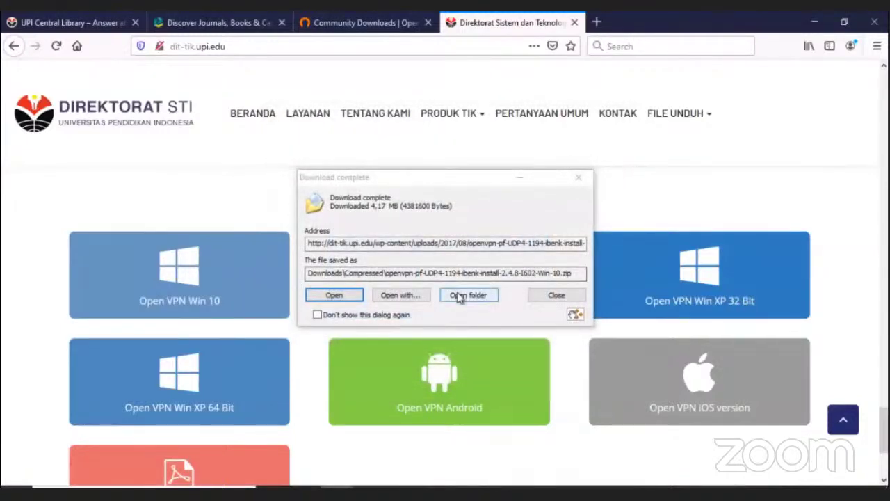
click(457, 295)
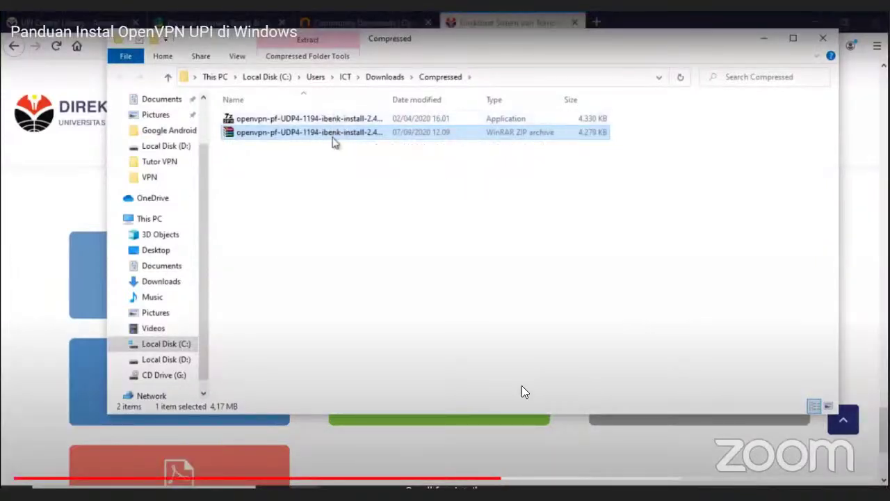
Step: Extract the OpenVPN zip in place and run the extracted installer to completion
right_click(333, 142)
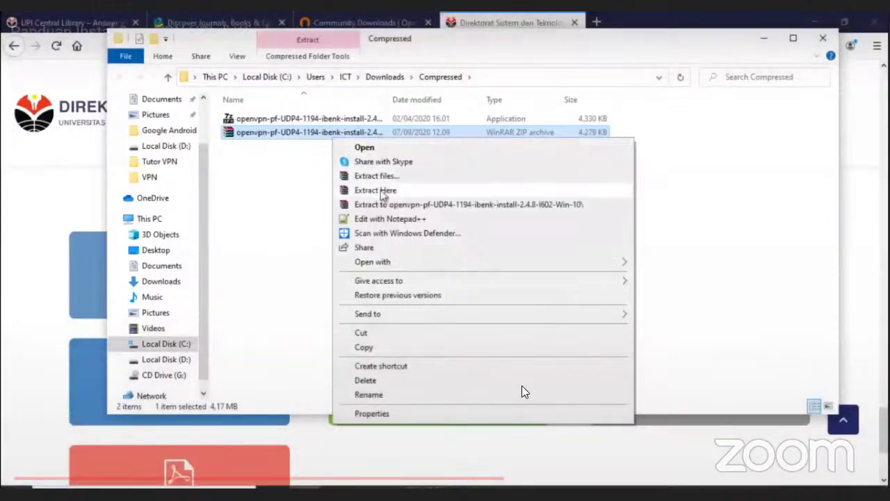
click(302, 192)
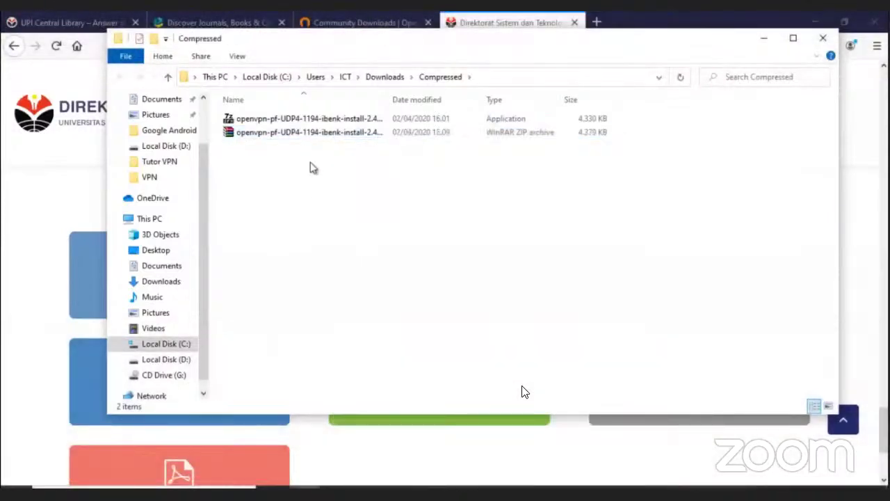
click(337, 120)
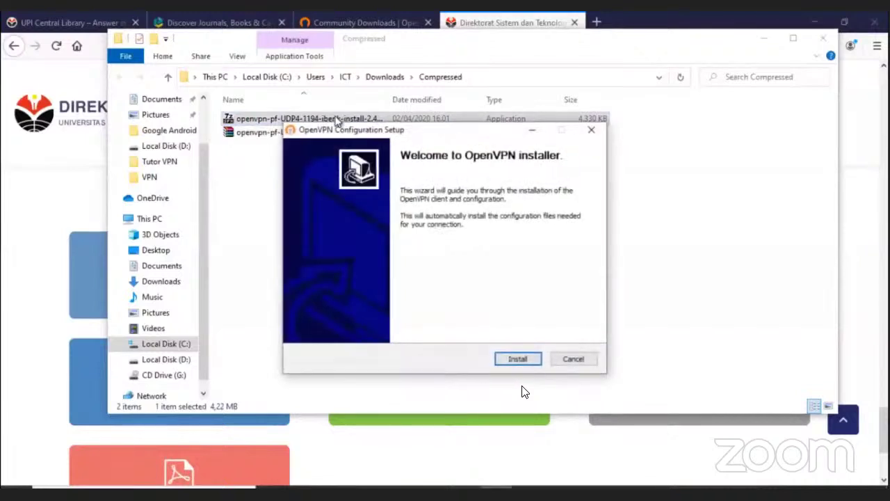
click(518, 359)
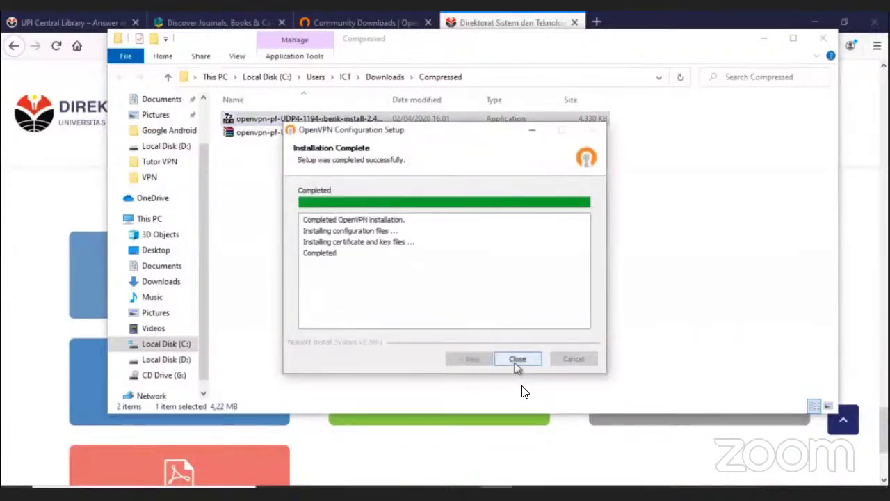
click(517, 362)
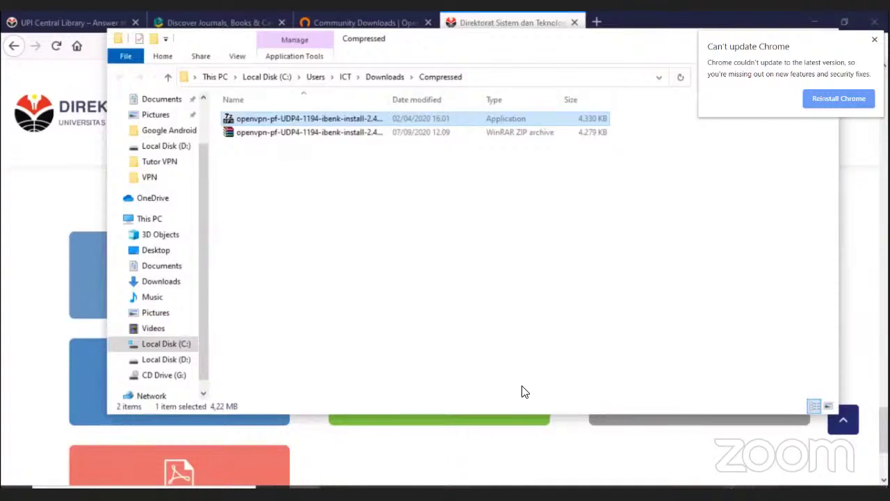
Step: Connect OpenVPN GUI with the pf-UDP4-1194-ibenk-config profile from the system tray icon
click(733, 486)
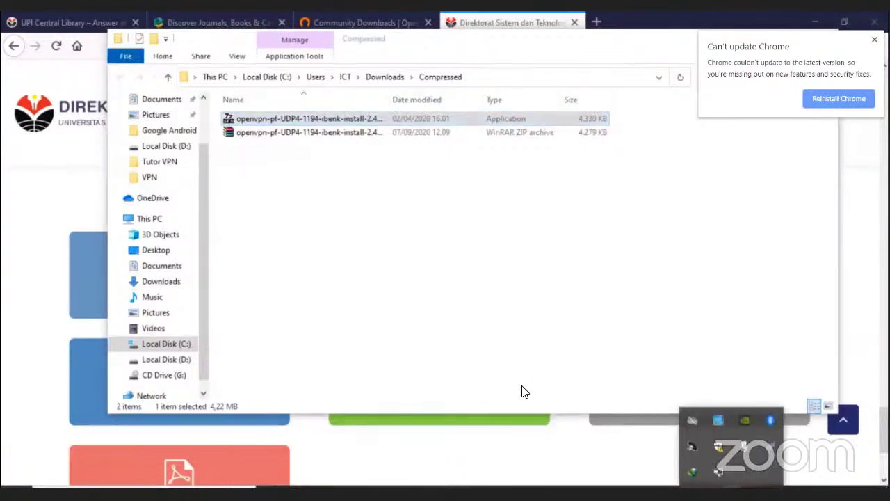
click(635, 464)
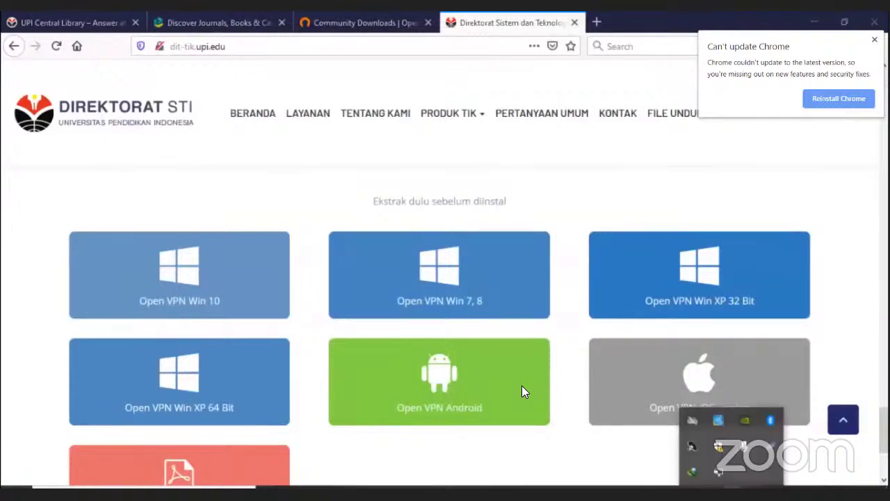
right_click(720, 475)
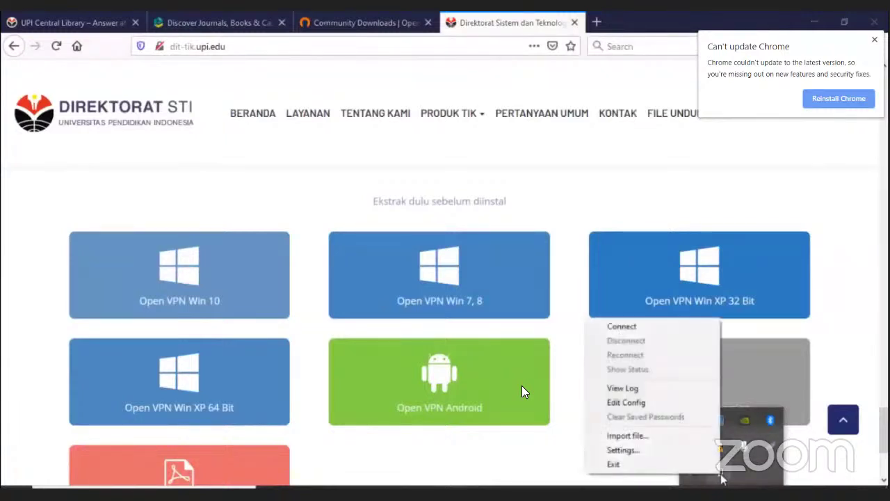
click(659, 327)
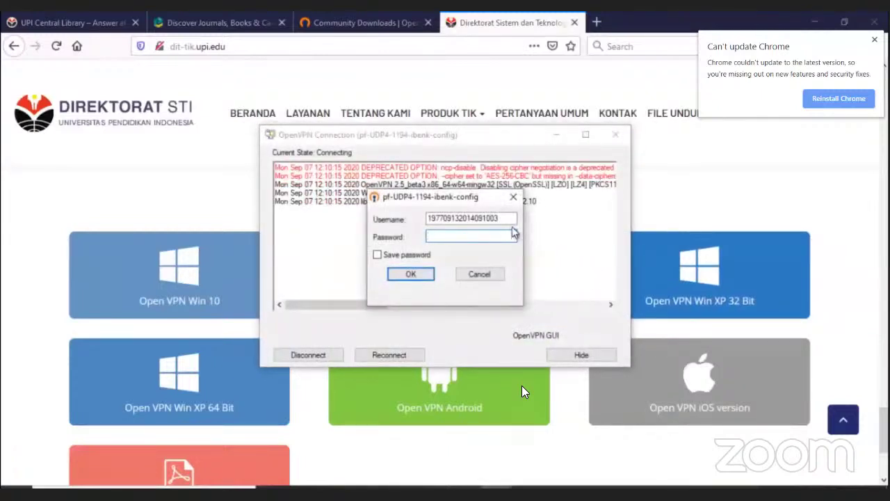
Step: Replace the prefilled VPN username with the user's NIP
click(508, 217)
key(BackSpace)
key(BackSpace)
key(BackSpace)
key(BackSpace)
key(BackSpace)
key(BackSpace)
key(BackSpace)
key(BackSpace)
key(BackSpace)
key(BackSpace)
key(BackSpace)
key(BackSpace)
key(BackSpace)
key(BackSpace)
key(BackSpace)
key(BackSpace)
key(BackSpace)
key(BackSpace)
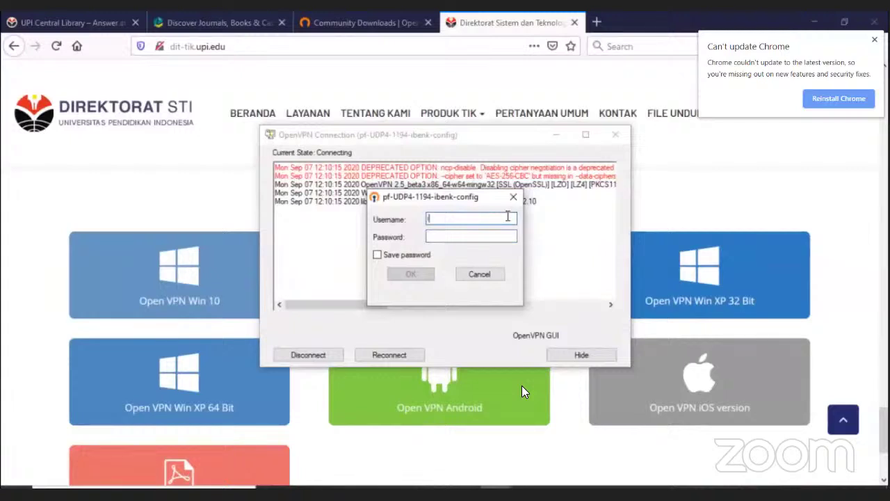
text(19)
text(NIP )
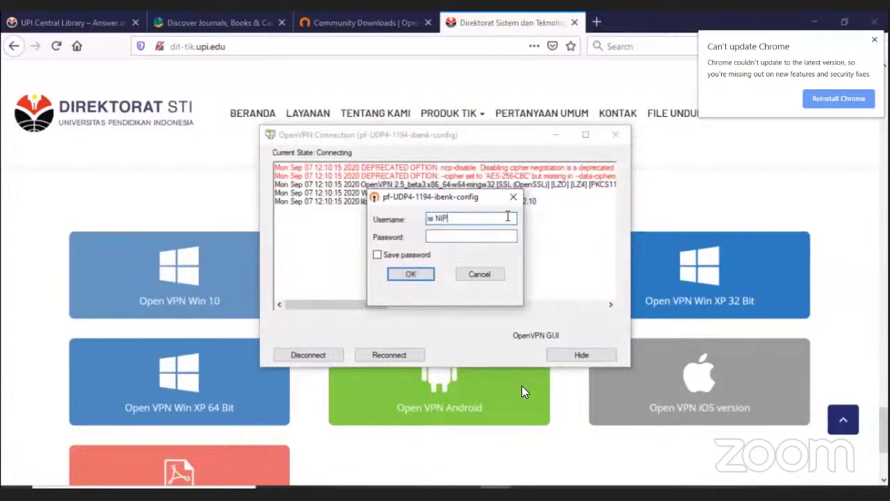
text(atau NIM)
key(BackSpace)
key(BackSpace)
key(BackSpace)
key(BackSpace)
key(BackSpace)
key(BackSpace)
key(BackSpace)
key(BackSpace)
key(BackSpace)
key(BackSpace)
key(BackSpace)
key(BackSpace)
key(BackSpace)
key(BackSpace)
key(BackSpace)
key(BackSpace)
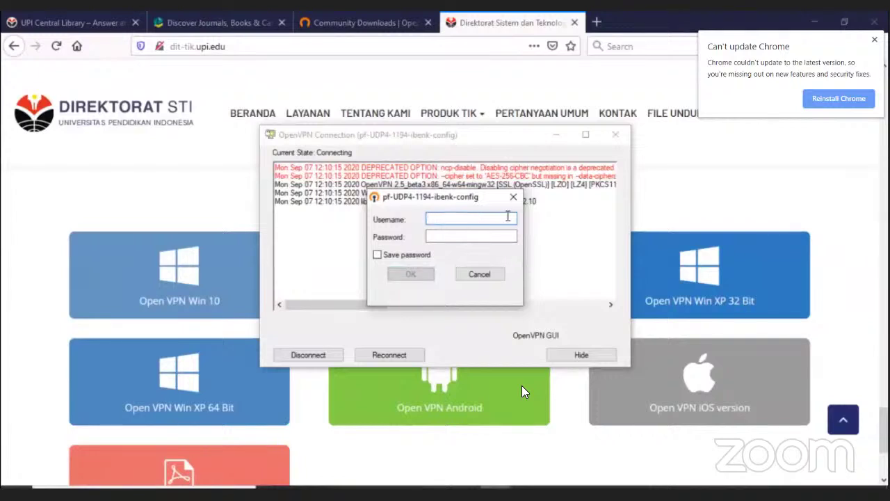
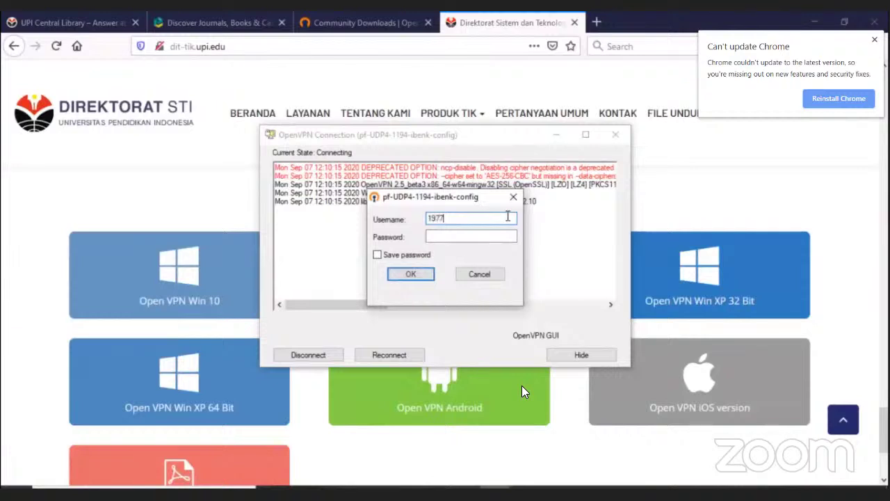
Step: Enter the account password, leaving Save password unchecked
click(481, 238)
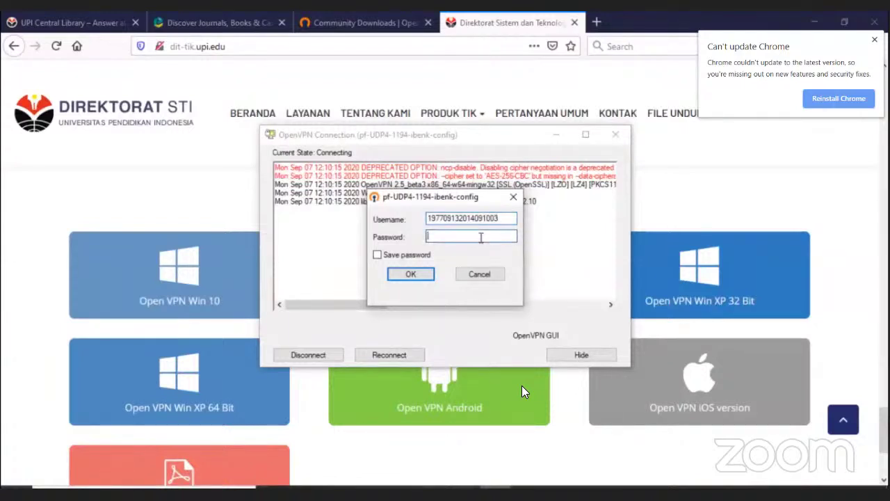
text(••••••••••)
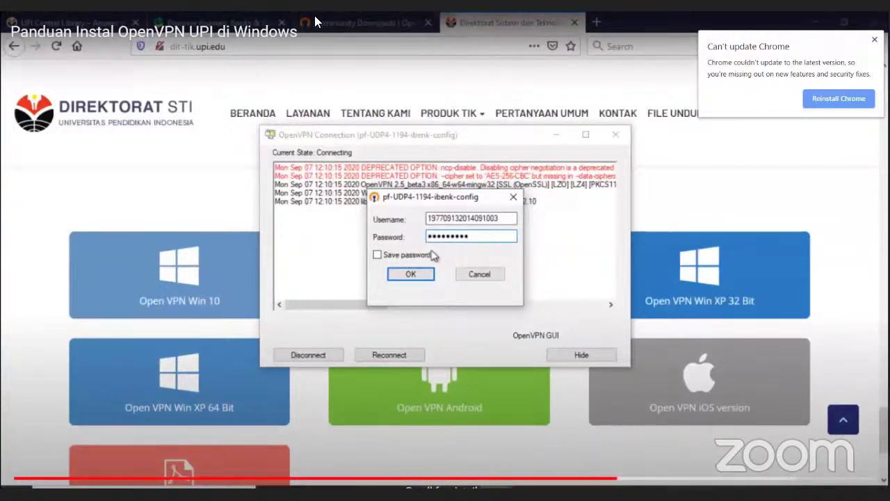
click(398, 256)
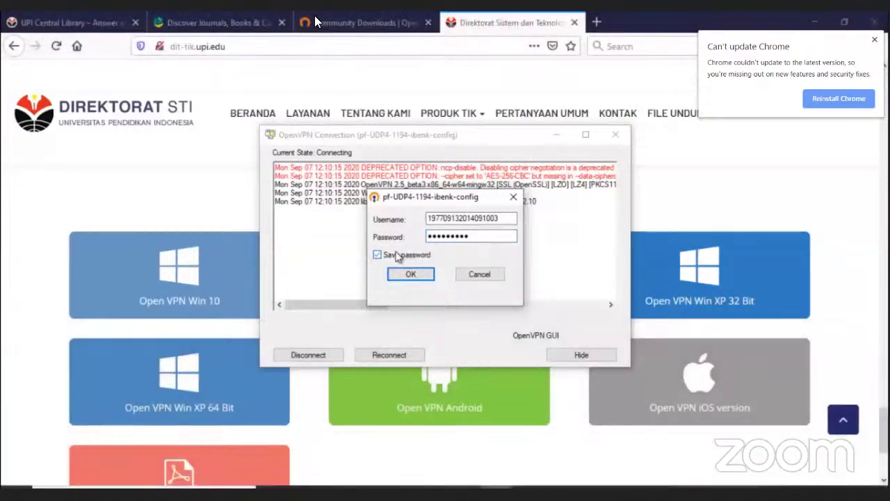
click(398, 256)
Step: Submit the OpenVPN login, then return to the Emerald Insight tab showing Universitas Pendidikan Indonesia access
click(409, 274)
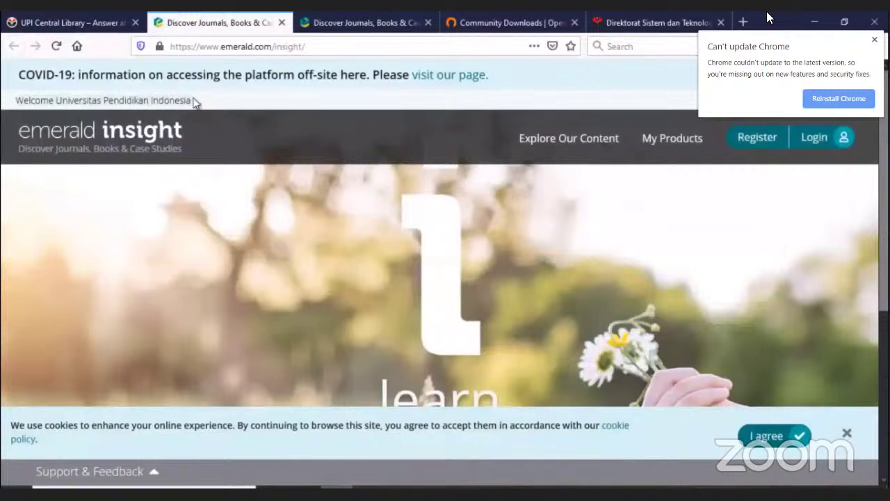
click(363, 21)
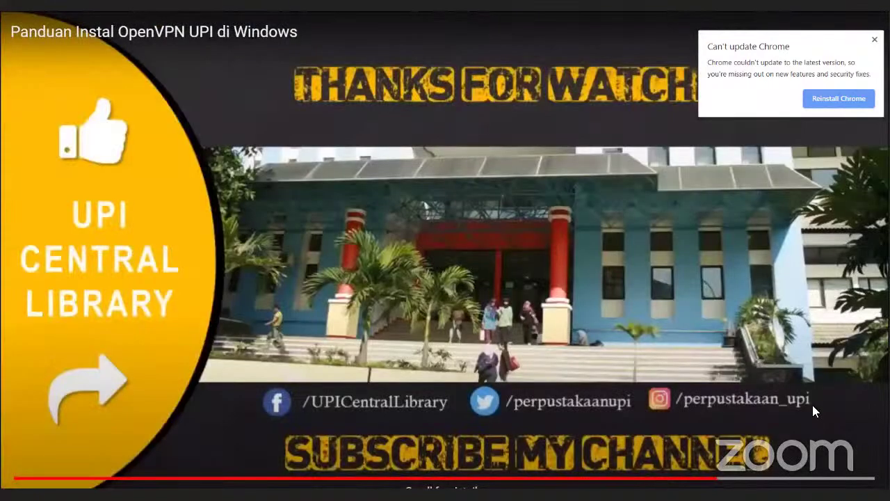
Step: Exit the full-screen YouTube tutorial and stop the Zoom screen share
scroll(813, 405, down, 1)
key(Escape)
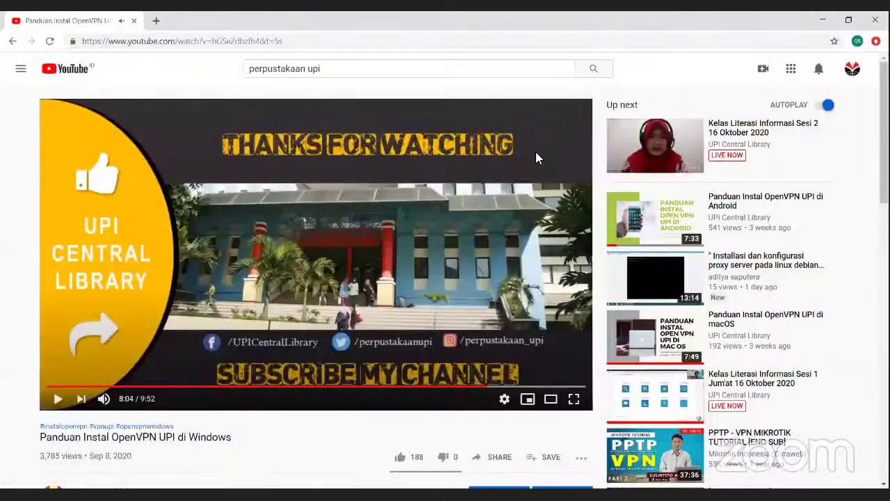
click(539, 16)
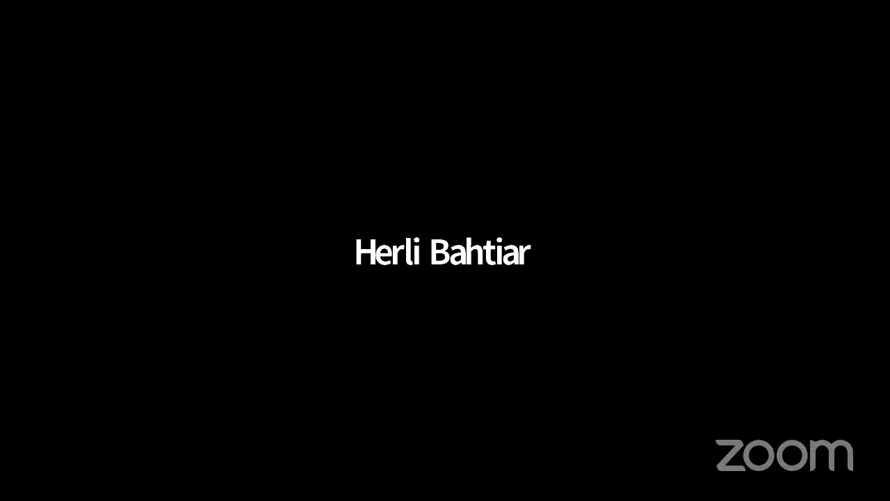